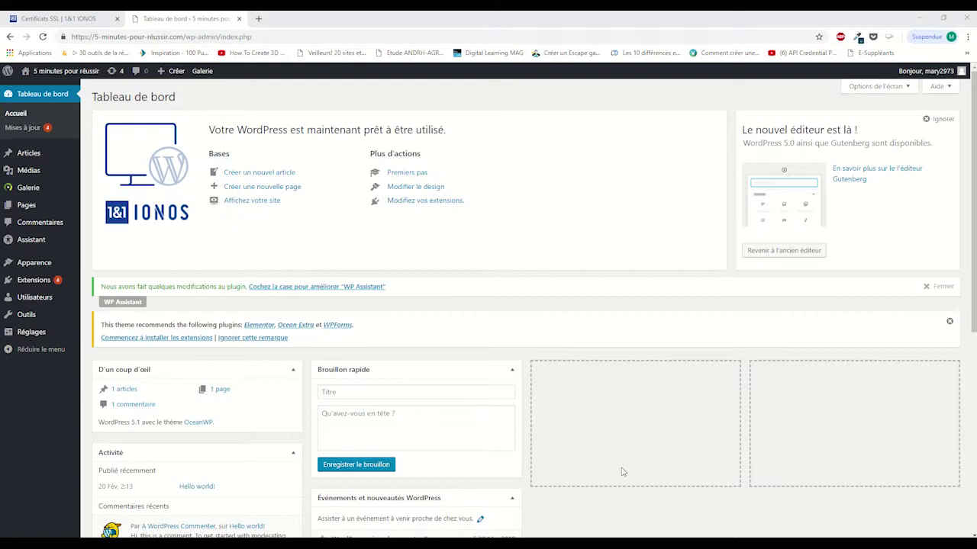
# Step: Open the list of installed themes to view the active OceanWP theme
pyautogui.moveTo(35, 267)
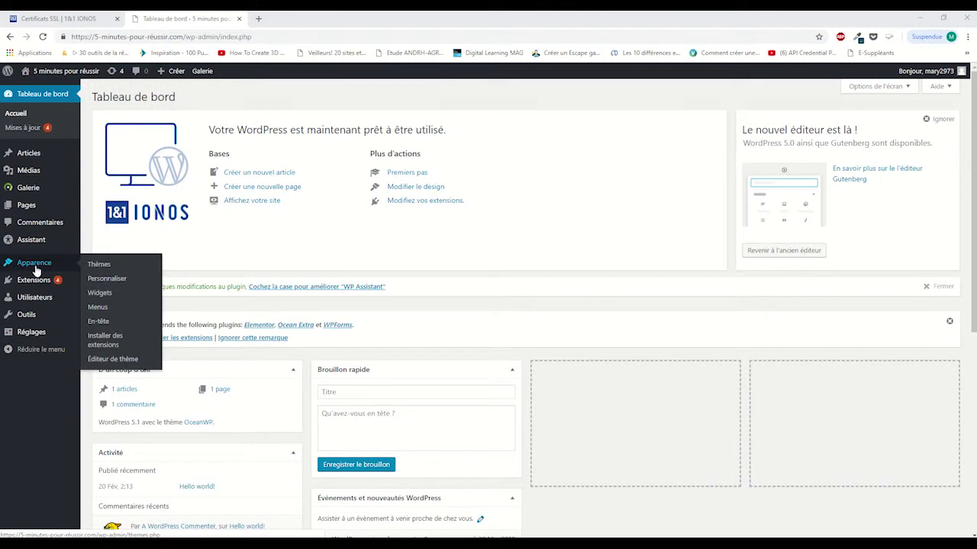
pyautogui.click(98, 265)
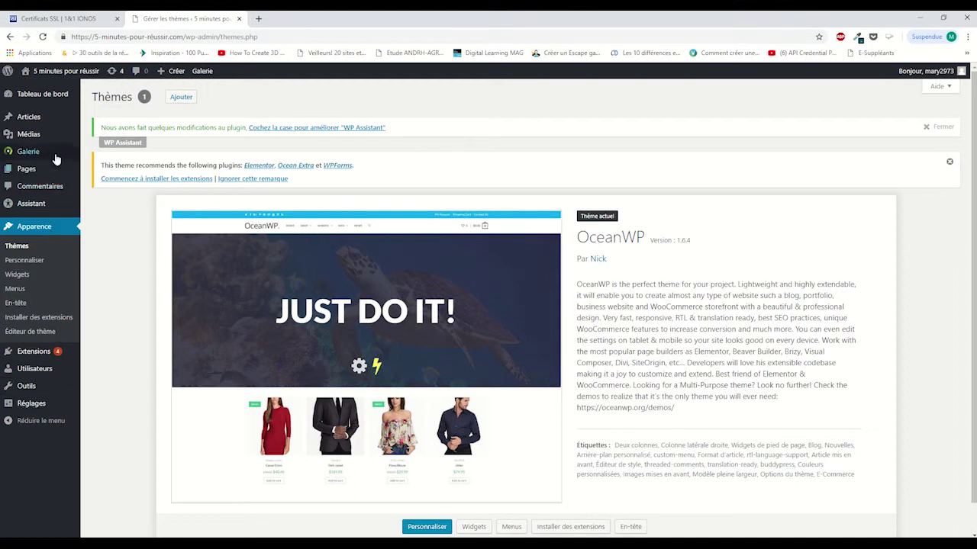
pyautogui.moveTo(29, 73)
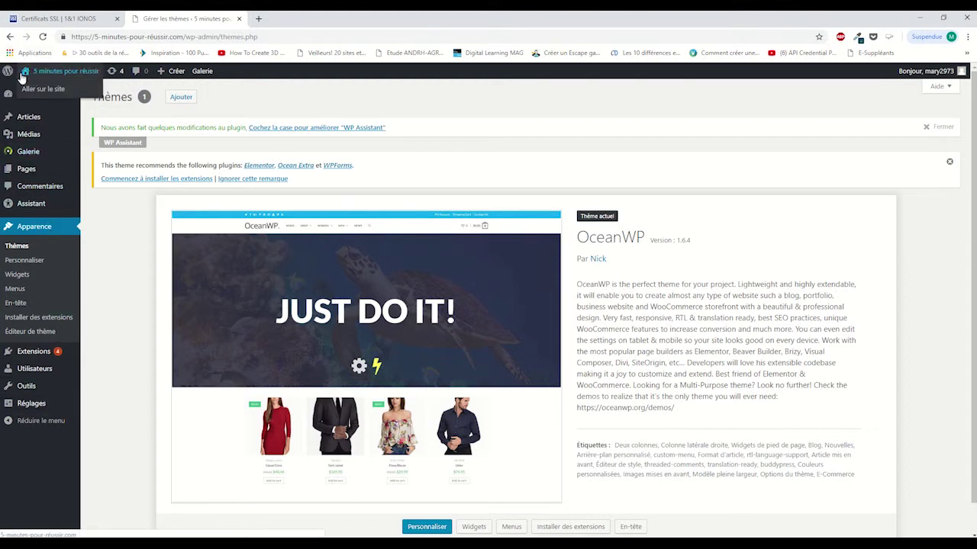
pyautogui.moveTo(35, 413)
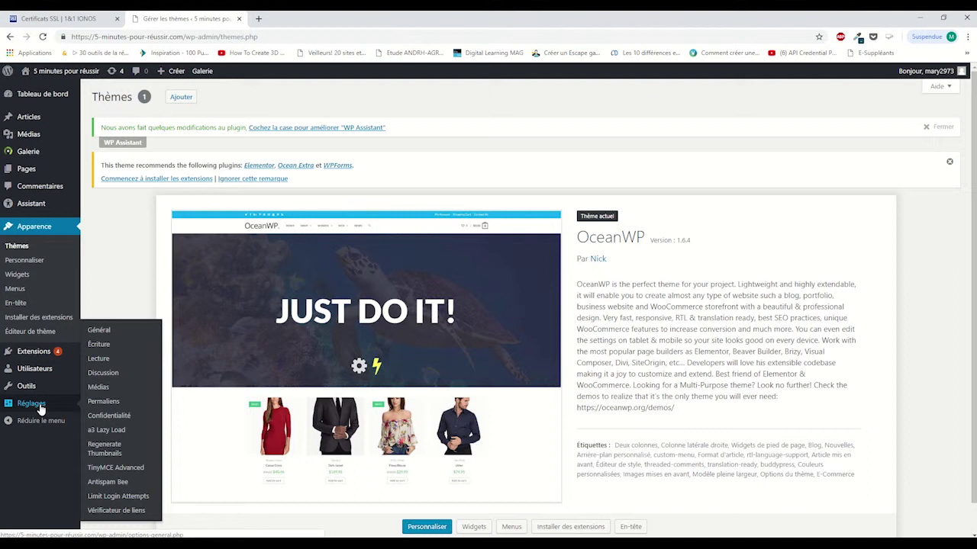
pyautogui.click(103, 330)
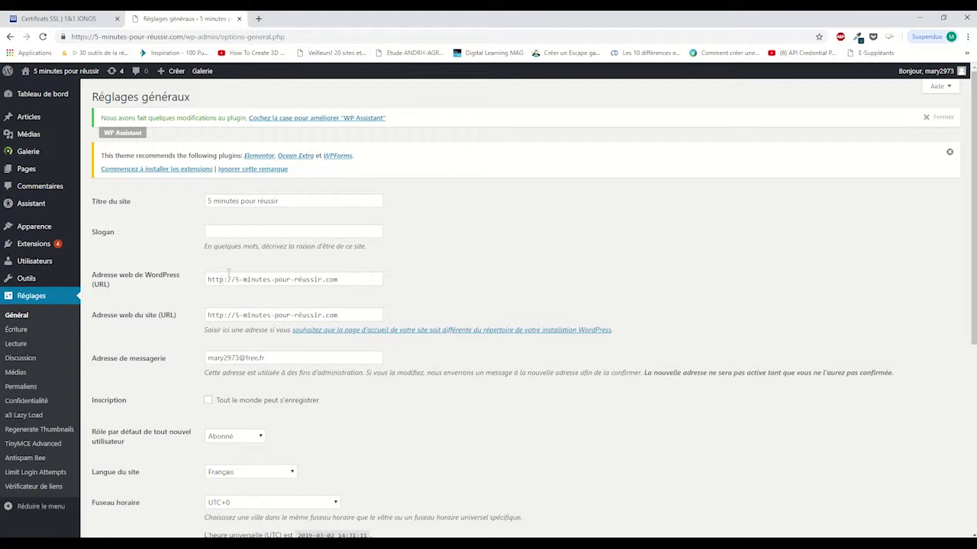
pyautogui.click(223, 280)
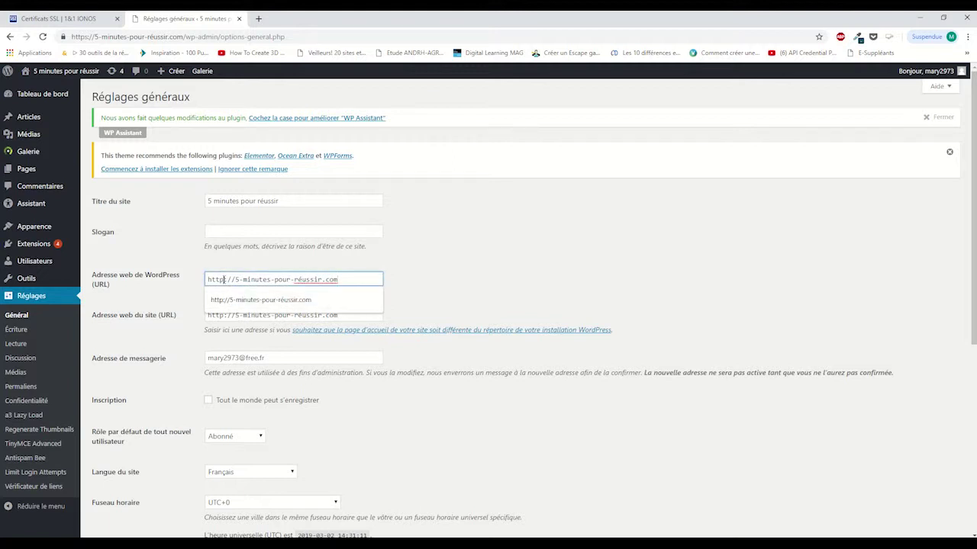
pyautogui.write('s')
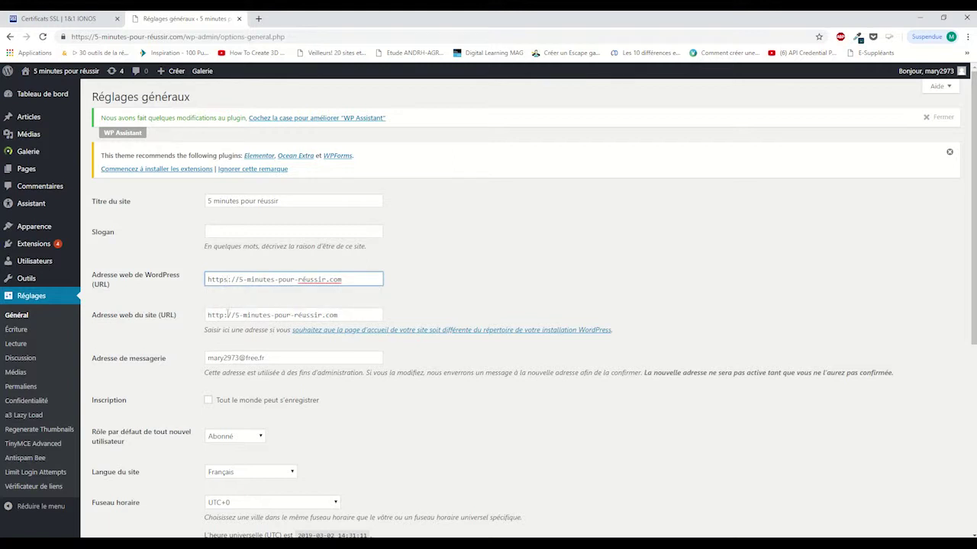
pyautogui.click(223, 315)
pyautogui.write('s')
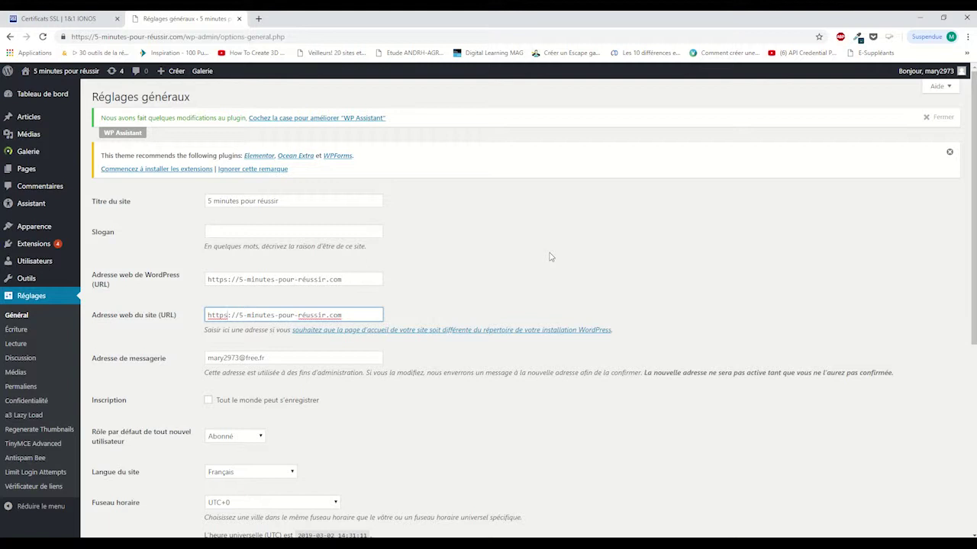
pyautogui.scroll(-3, 551, 257)
pyautogui.scroll(3, 551, 257)
pyautogui.scroll(-2, 550, 257)
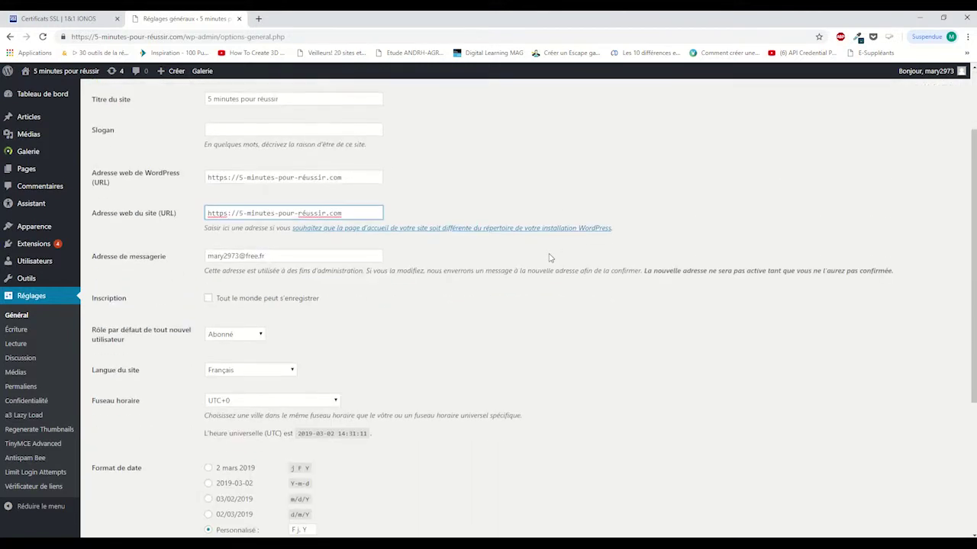
pyautogui.scroll(2, 550, 257)
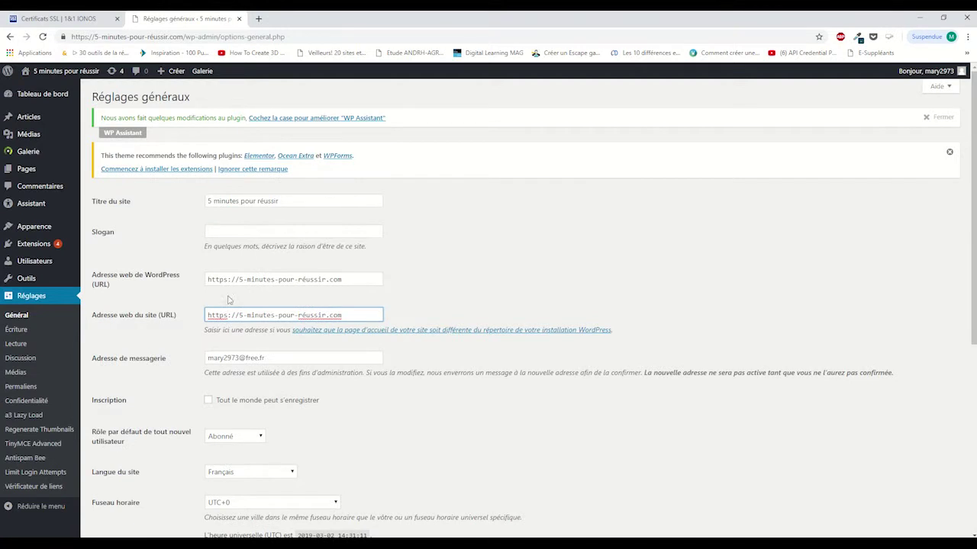
pyautogui.scroll(-4, 483, 270)
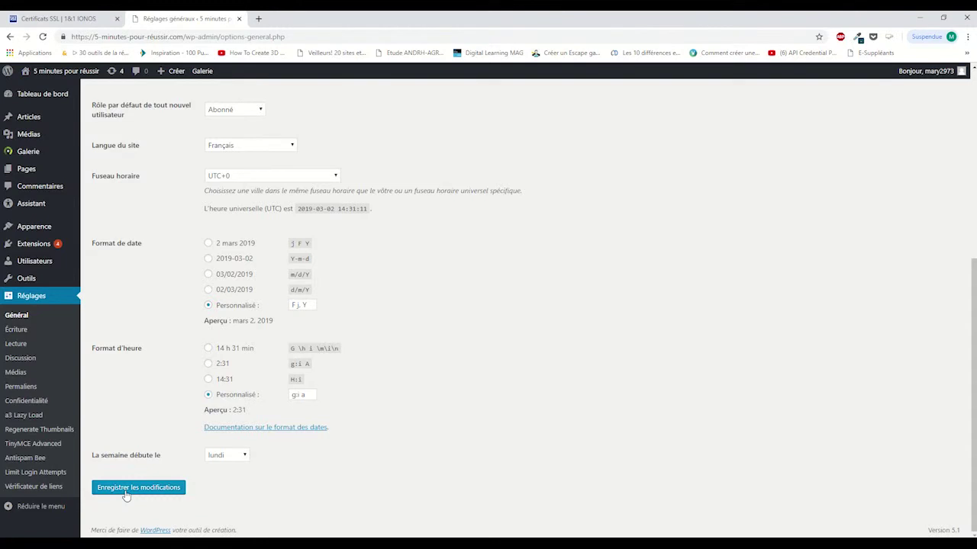
pyautogui.click(126, 496)
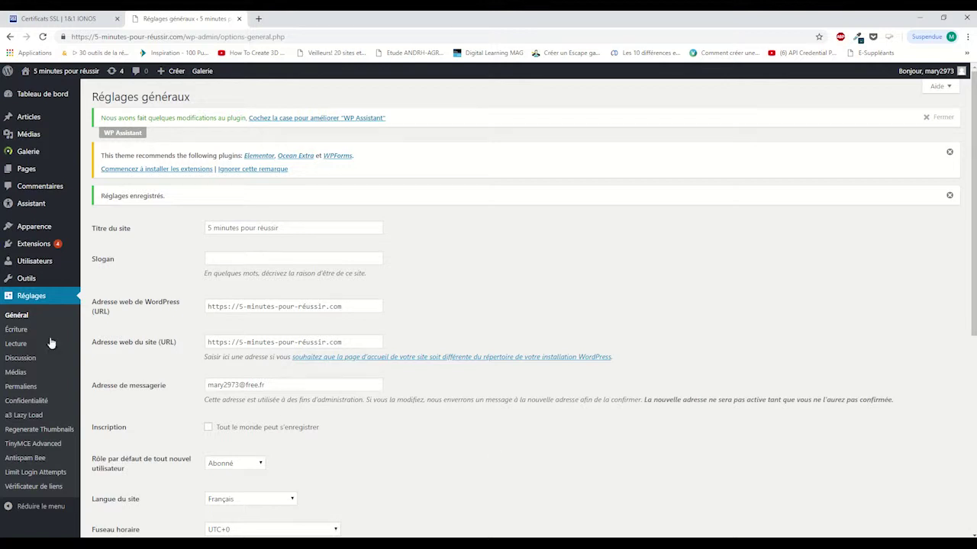
# Step: Search for new plugins with "itheme security", and install and activate iThemes Security
pyautogui.moveTo(35, 243)
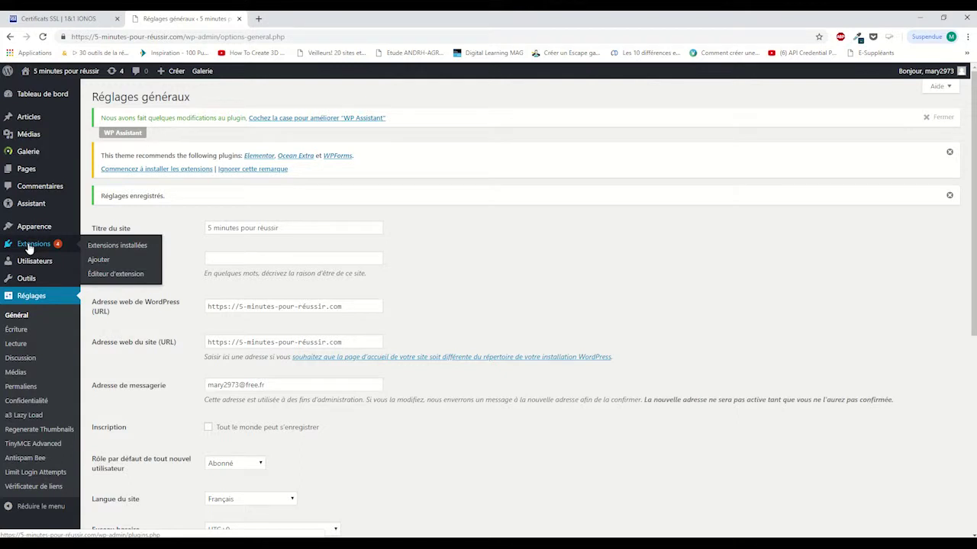
pyautogui.click(101, 262)
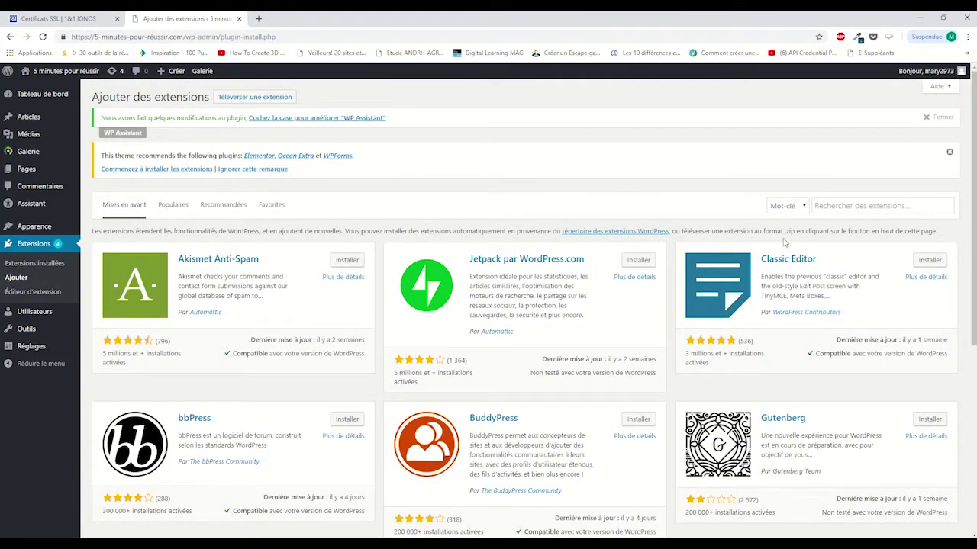
pyautogui.click(837, 204)
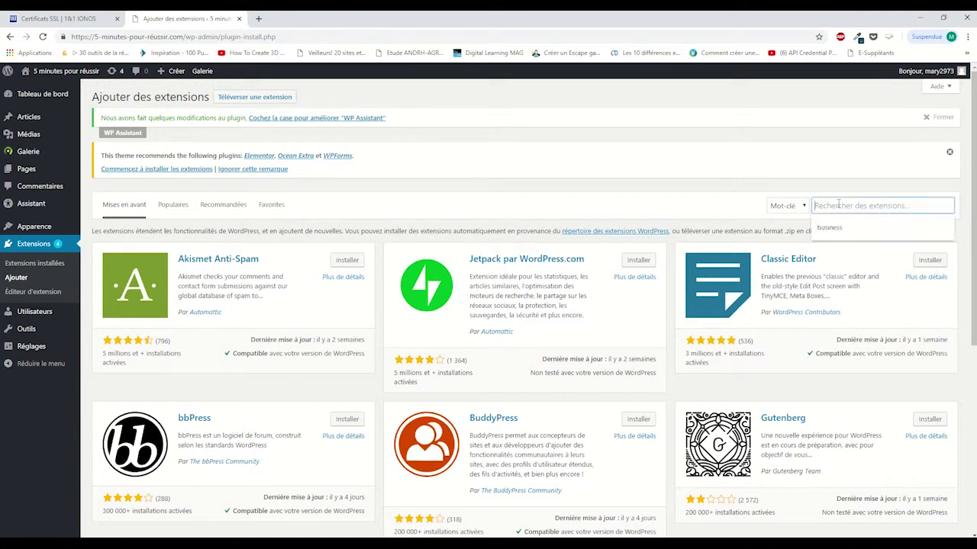
pyautogui.write('i')
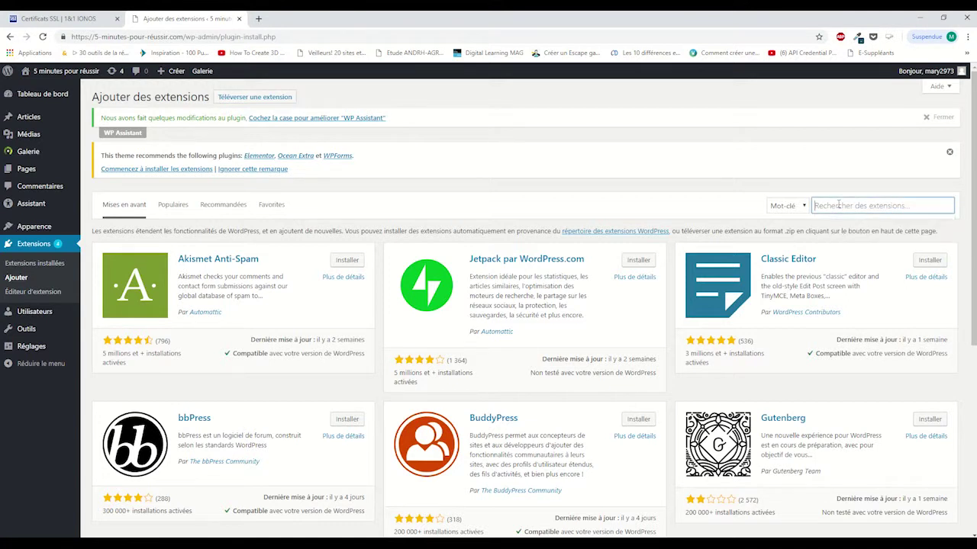
pyautogui.write('t')
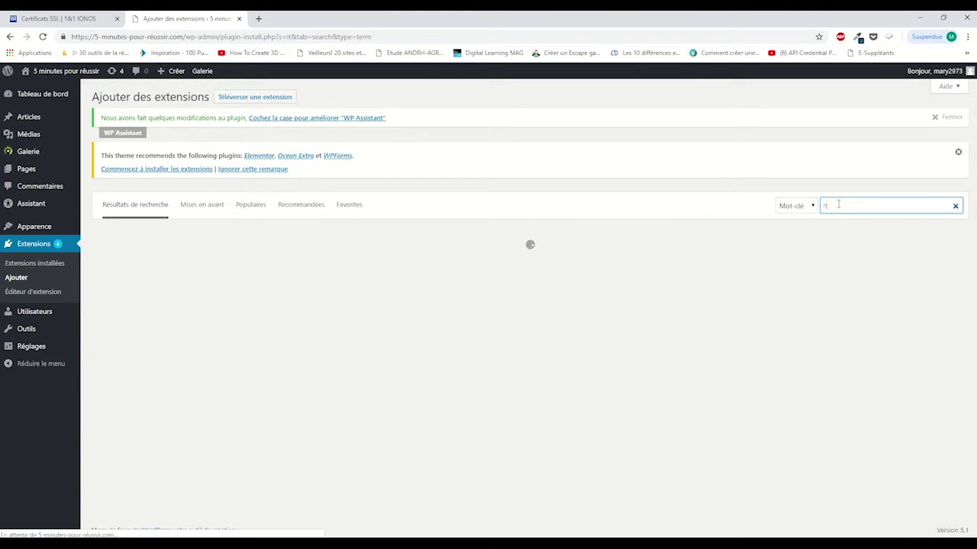
pyautogui.write('theme ')
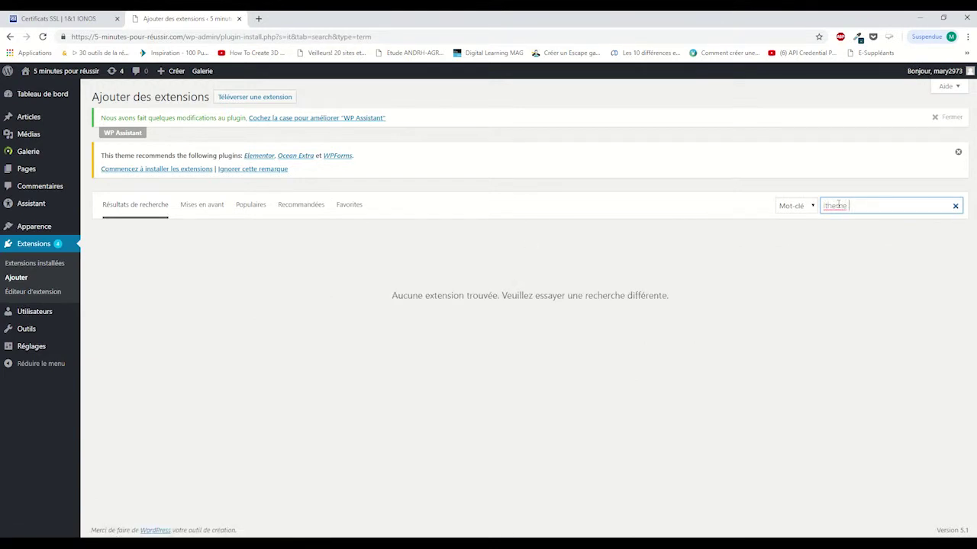
pyautogui.write('securi')
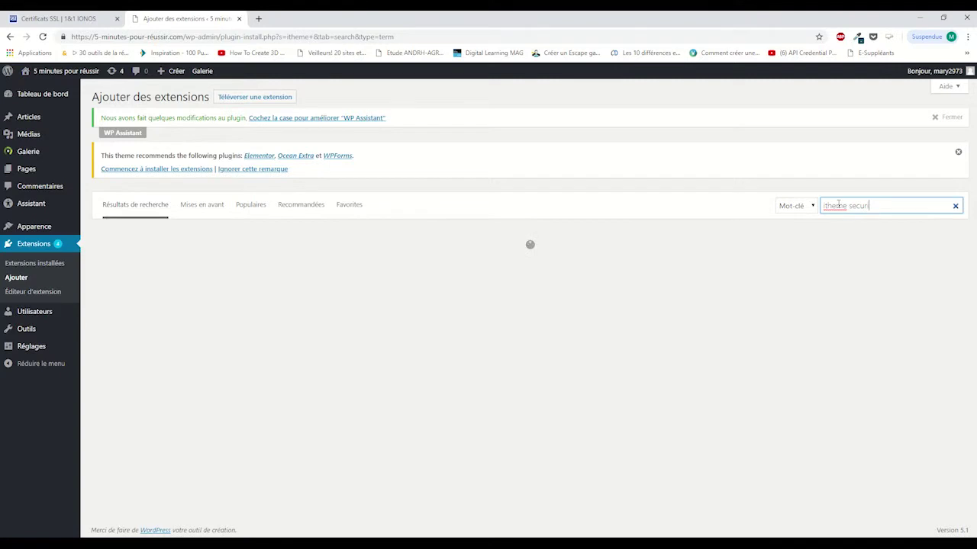
pyautogui.write('ty')
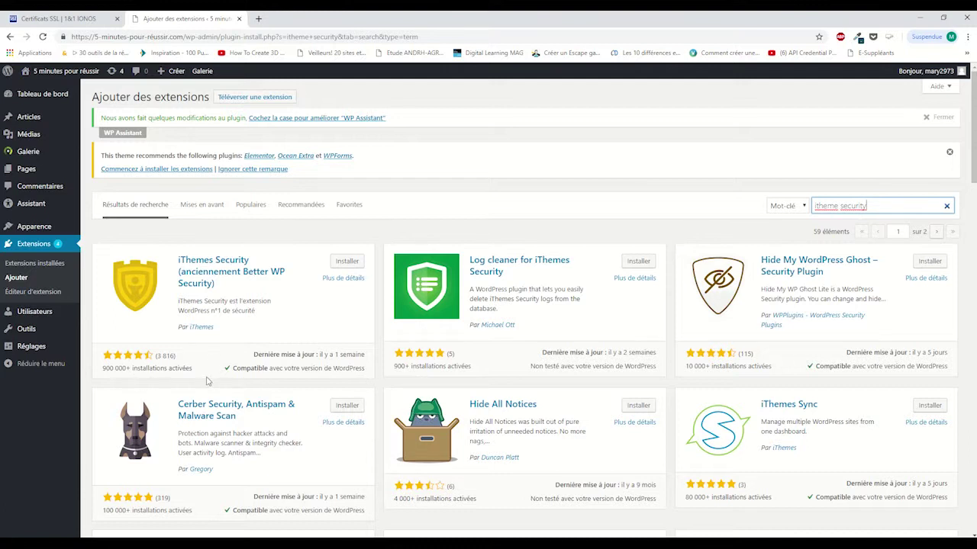
pyautogui.click(346, 262)
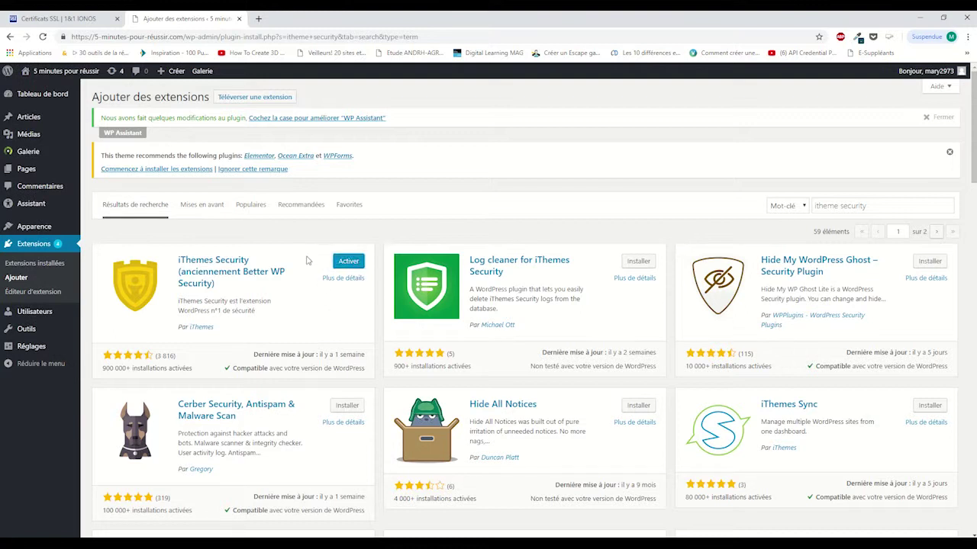
pyautogui.click(350, 264)
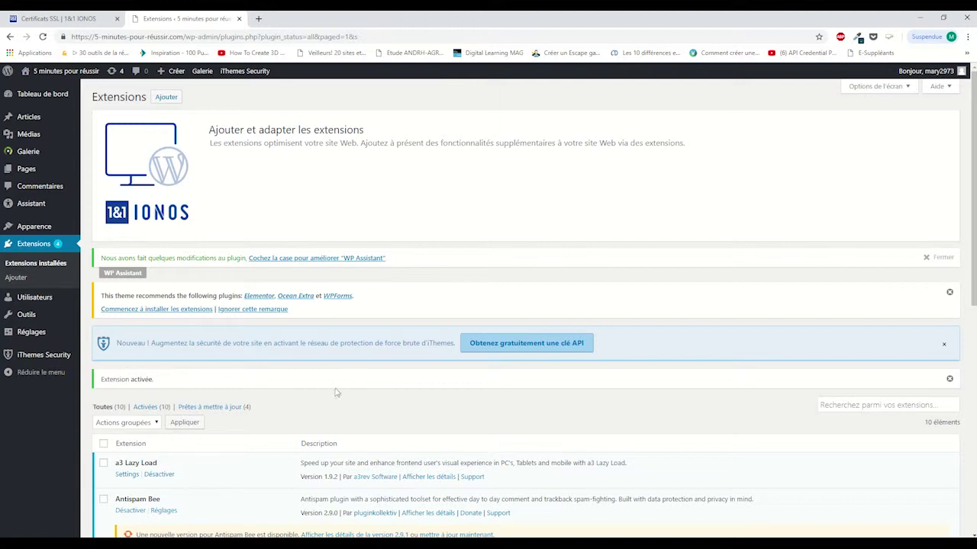
# Step: Search for new plugins with "updraft", install and activate UpdraftPlus WordPress Backup Plugin, and dismiss its welcome pop-up
pyautogui.click(44, 244)
pyautogui.click(17, 278)
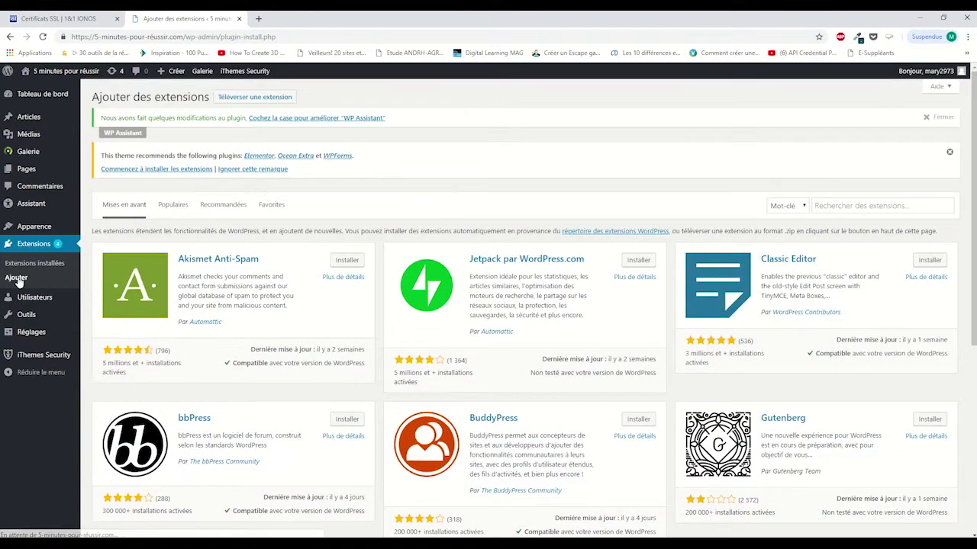
pyautogui.click(840, 205)
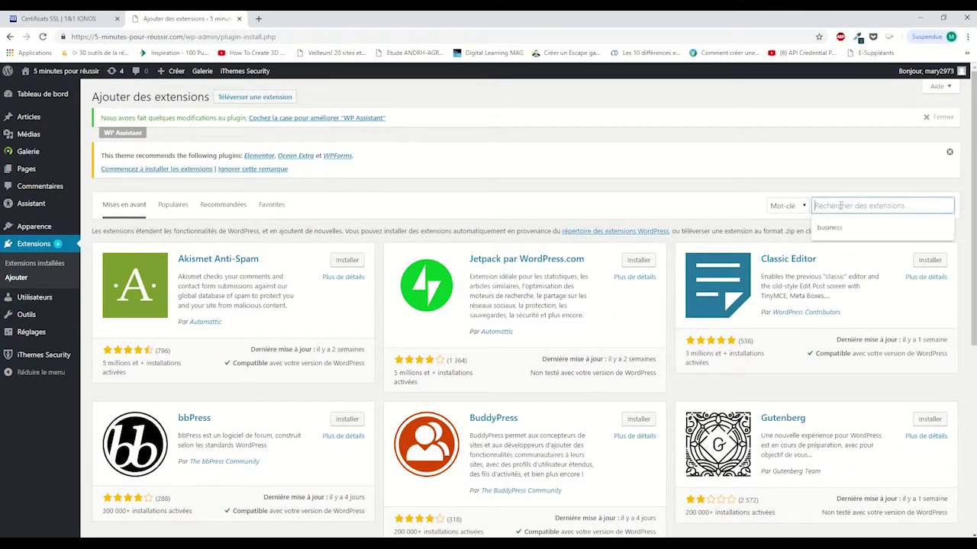
pyautogui.write('updraft')
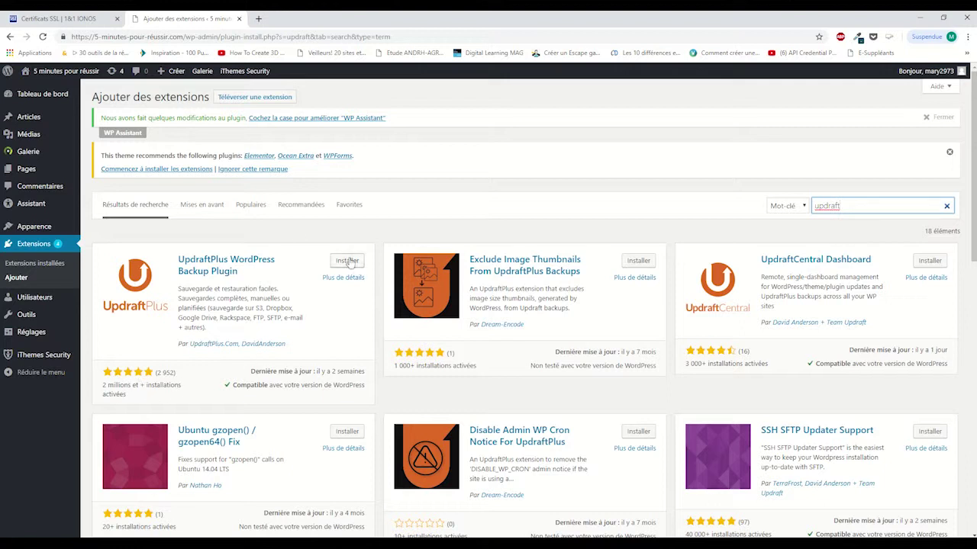
pyautogui.click(348, 261)
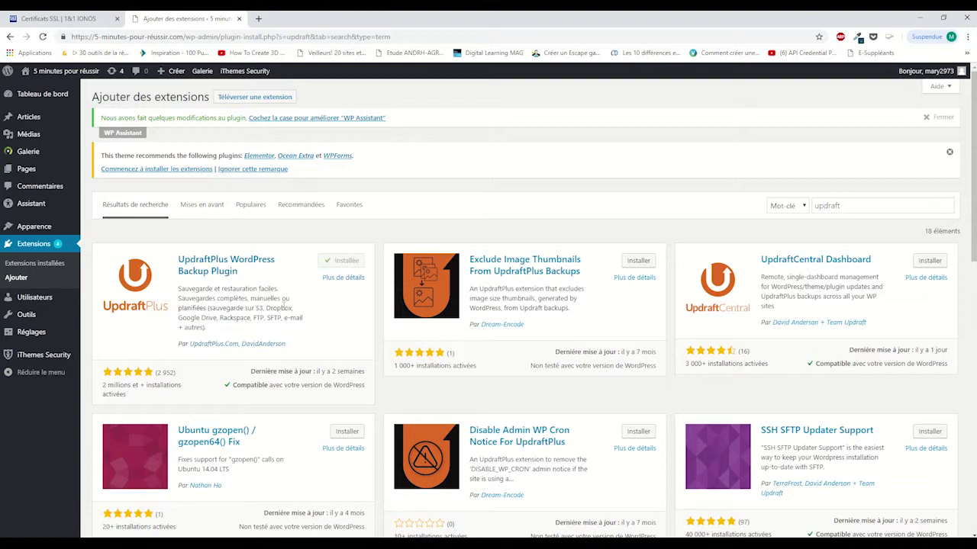
pyautogui.click(347, 261)
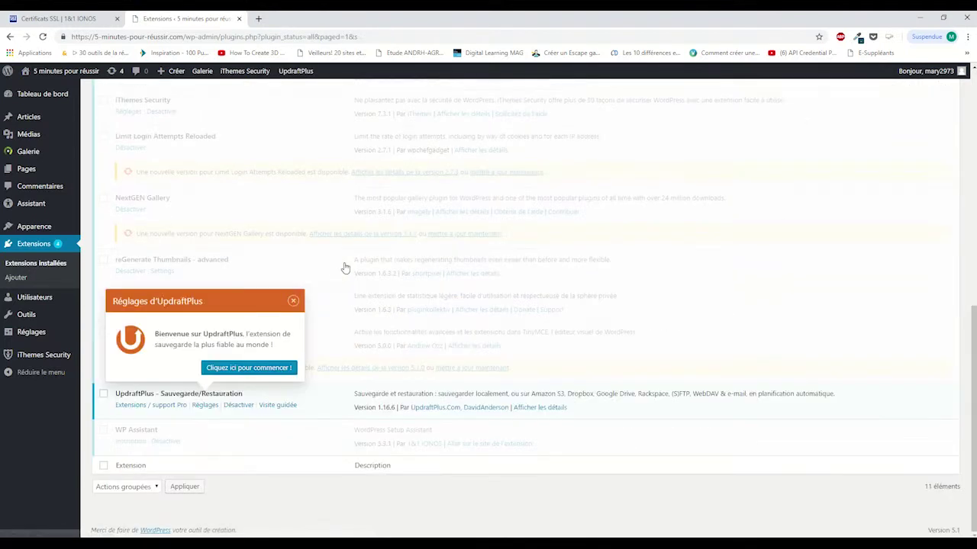
pyautogui.click(293, 303)
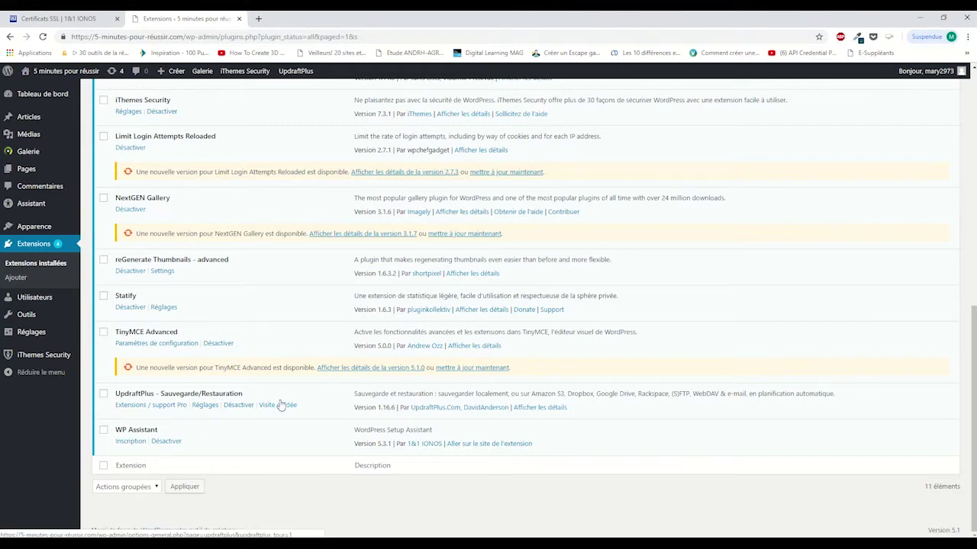
# Step: Deactivate the Antispam Bee plugin and delete it together with its data
pyautogui.scroll(4, 280, 405)
pyautogui.scroll(-2, 281, 408)
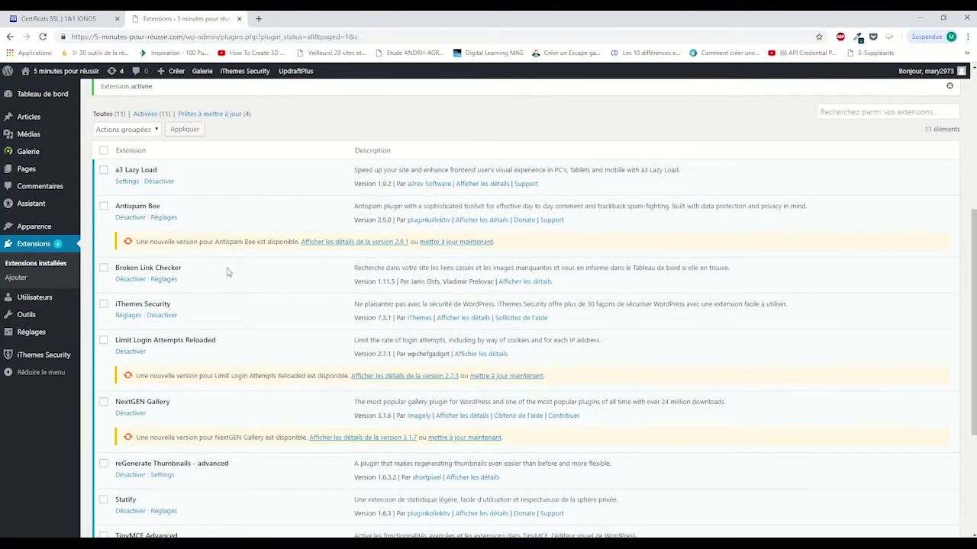
pyautogui.click(129, 219)
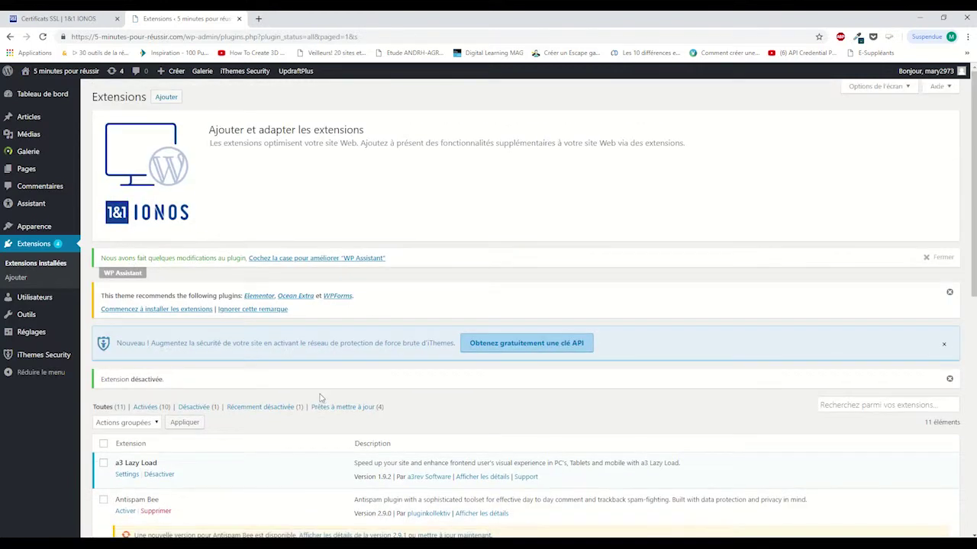
pyautogui.scroll(-4, 305, 343)
pyautogui.click(168, 206)
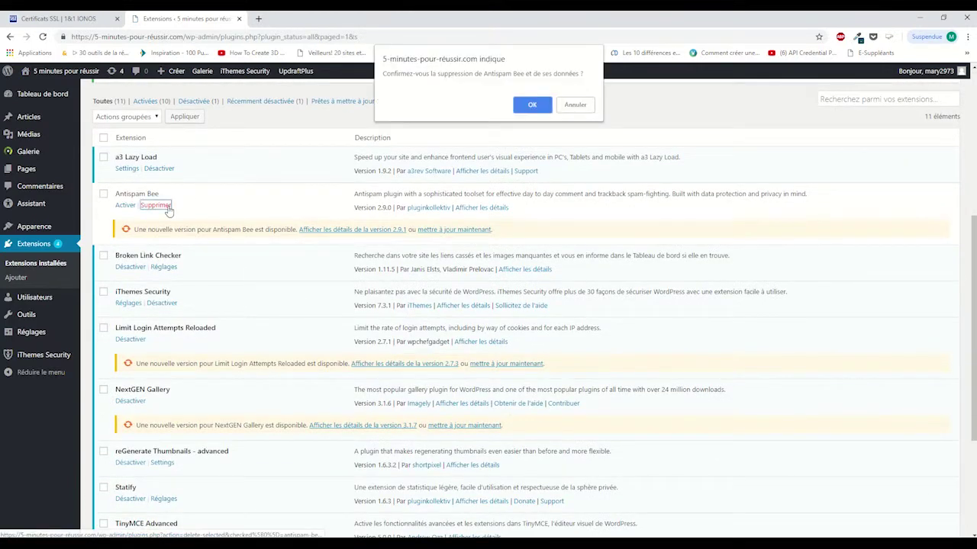
pyautogui.click(532, 104)
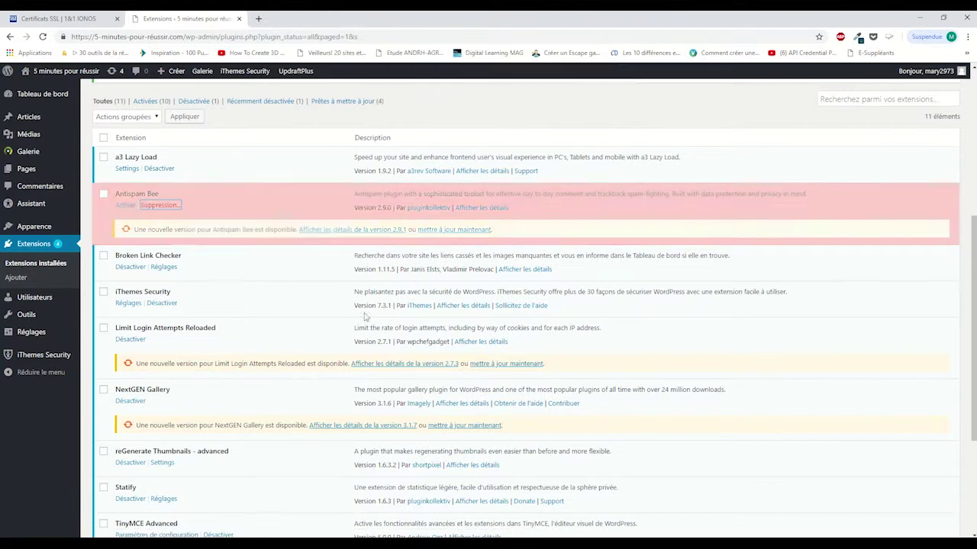
# Step: Deactivate the a3 Lazy Load plugin and delete it together with its data
pyautogui.click(165, 170)
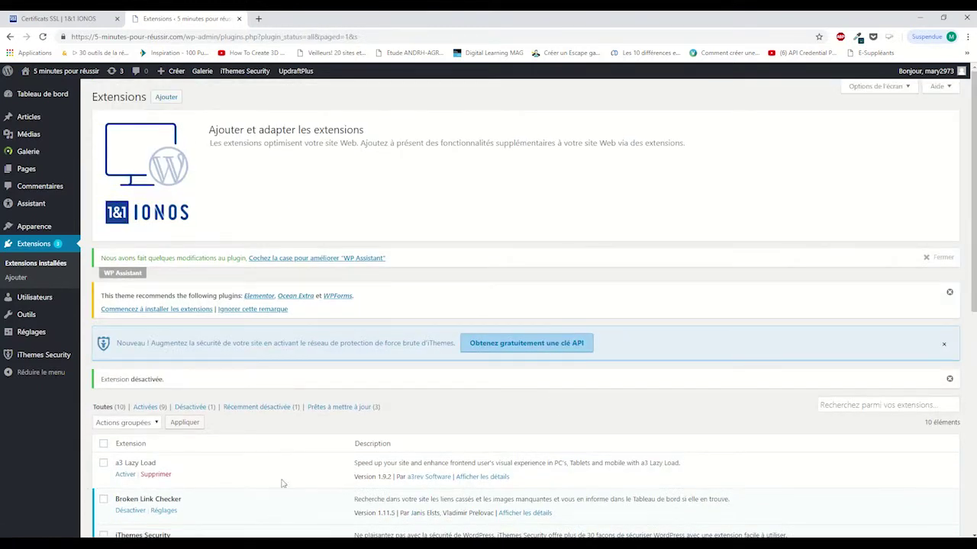
pyautogui.scroll(-2, 234, 468)
pyautogui.click(155, 321)
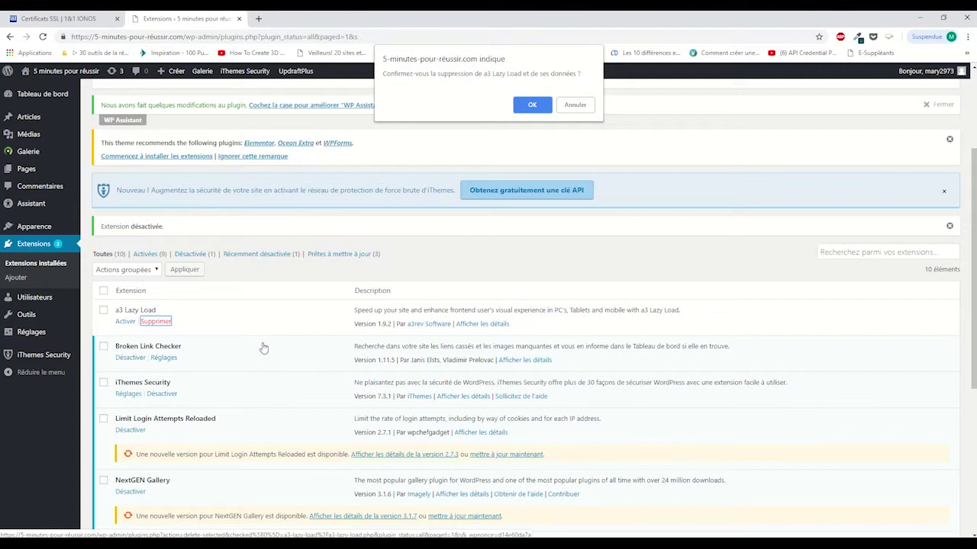
pyautogui.click(528, 105)
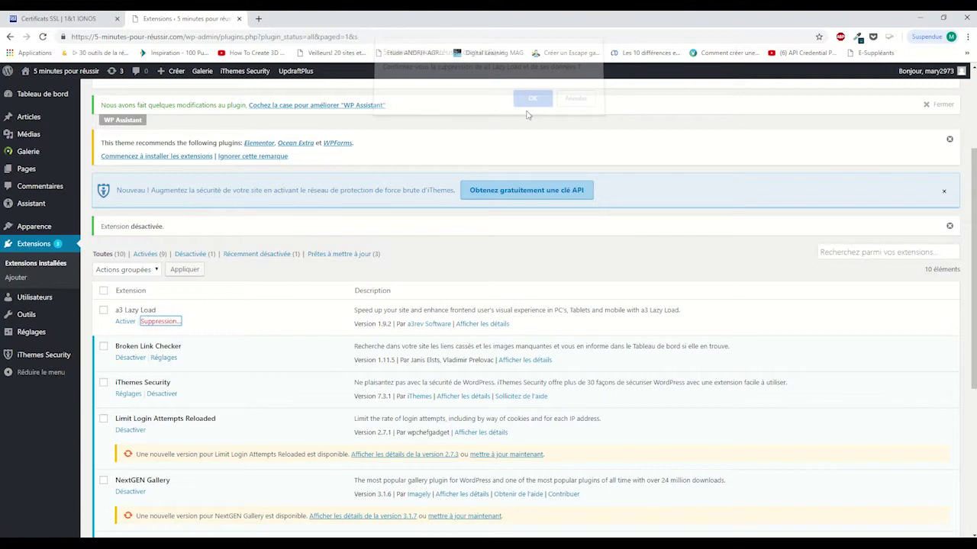
pyautogui.scroll(-3, 301, 425)
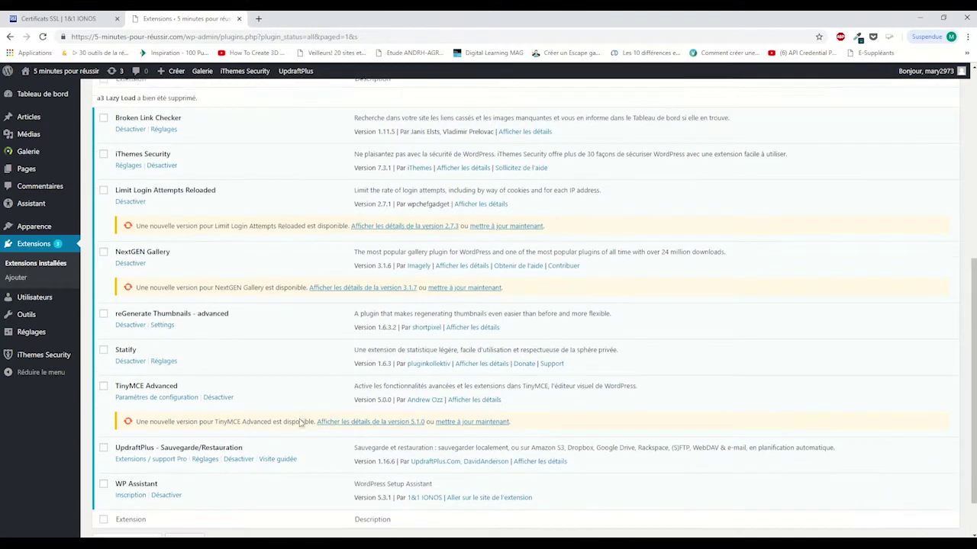
pyautogui.scroll(-1, 301, 425)
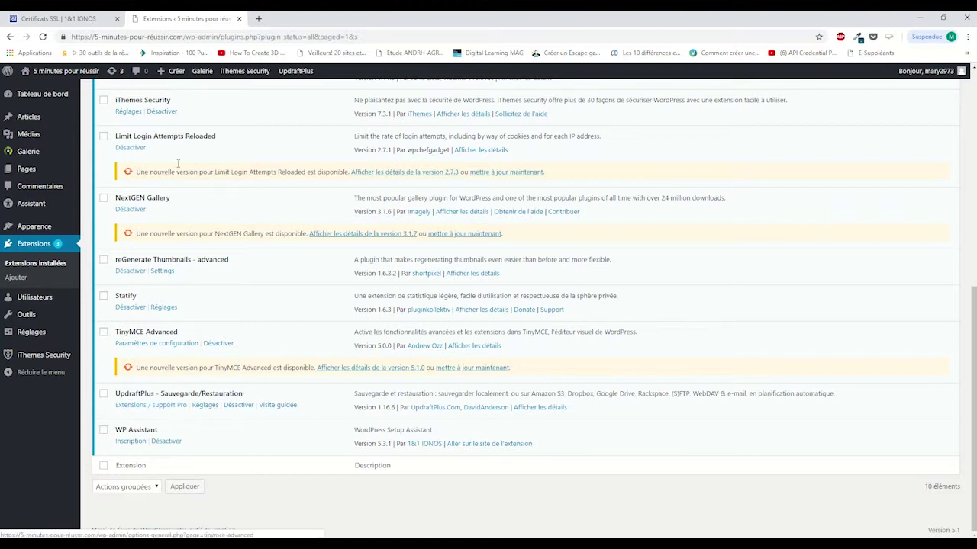
pyautogui.scroll(3, 178, 163)
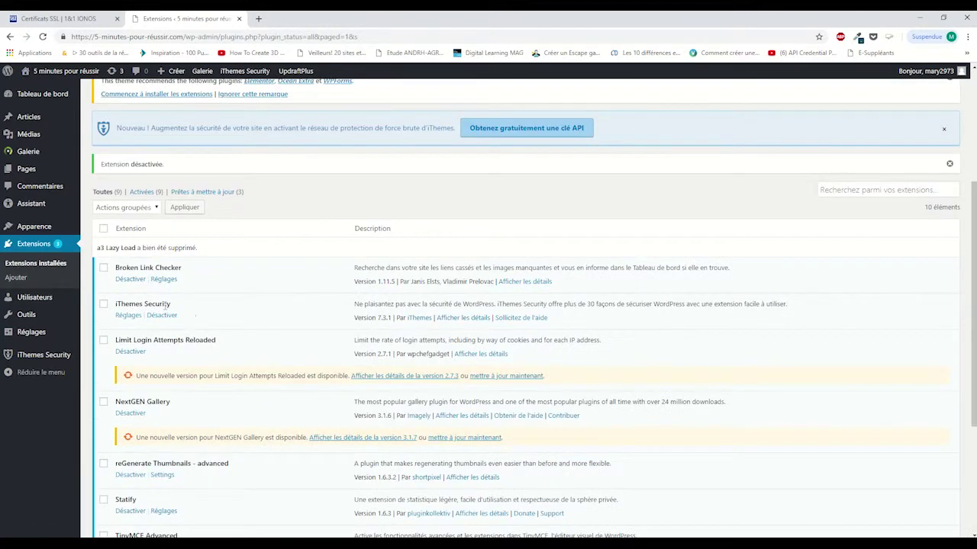